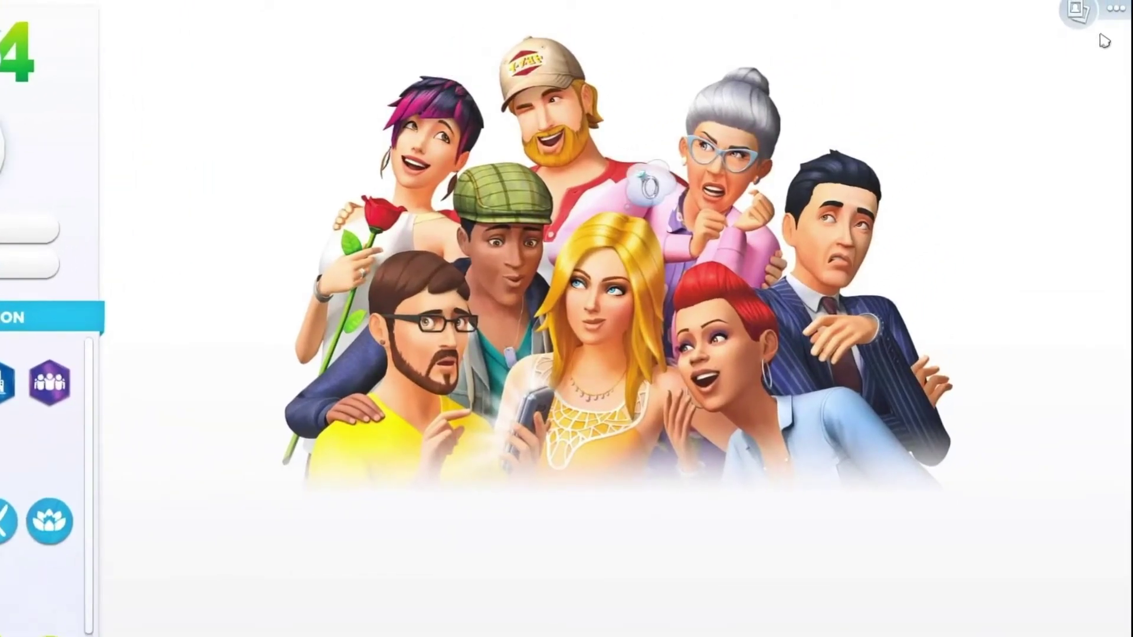
Uncheck Enable Custom Content and Mods under Game Options > Other, then apply the change.
click(1115, 9)
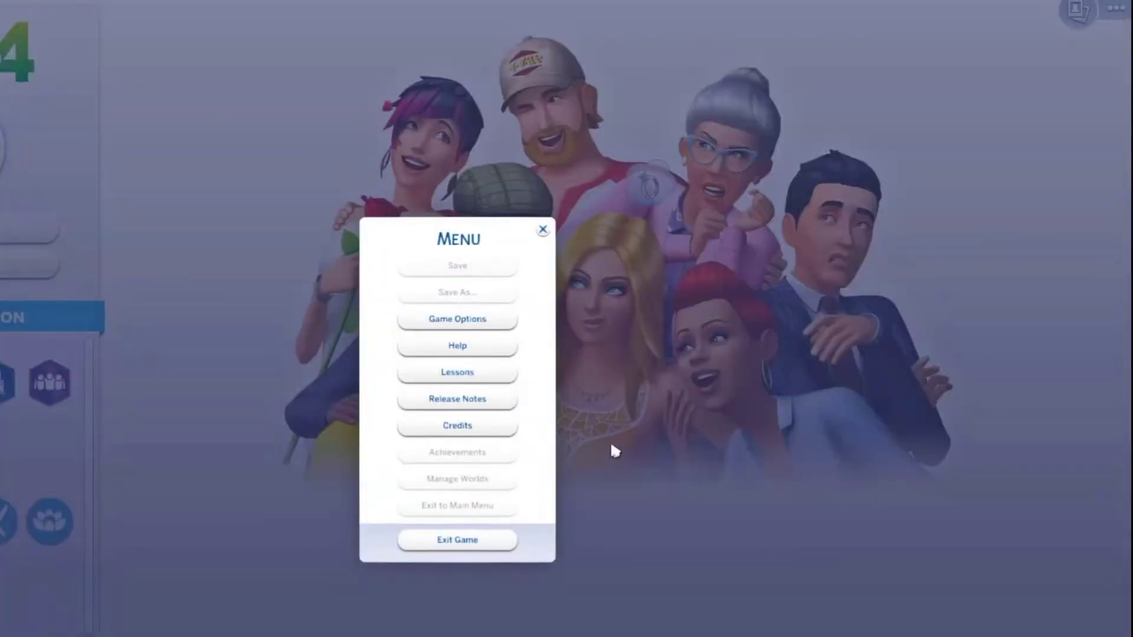
click(465, 331)
click(221, 335)
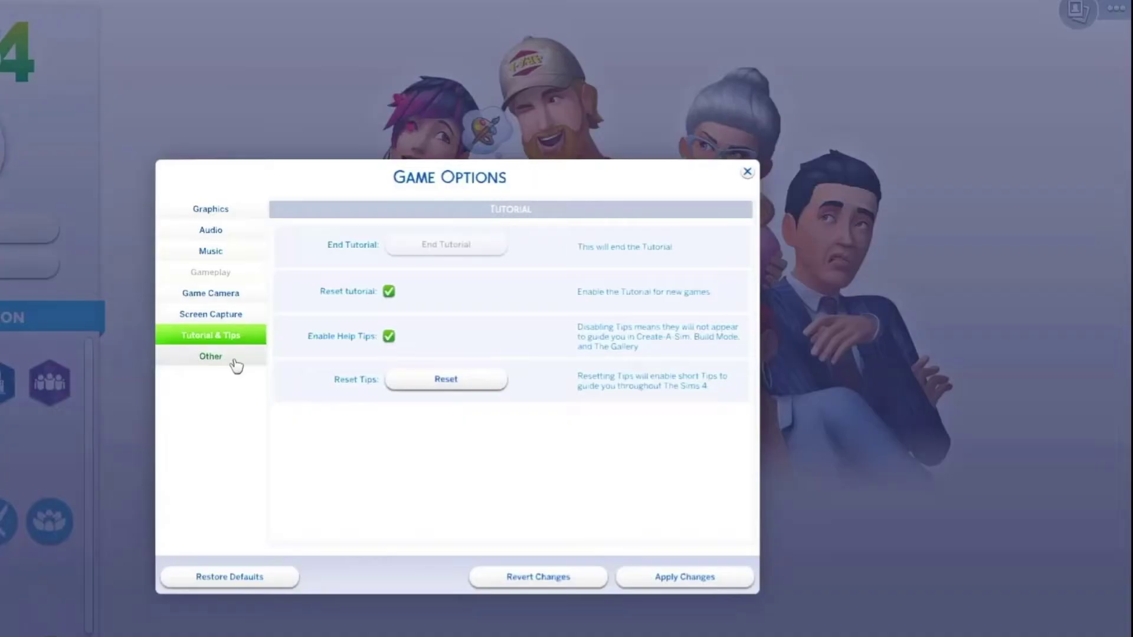
click(212, 357)
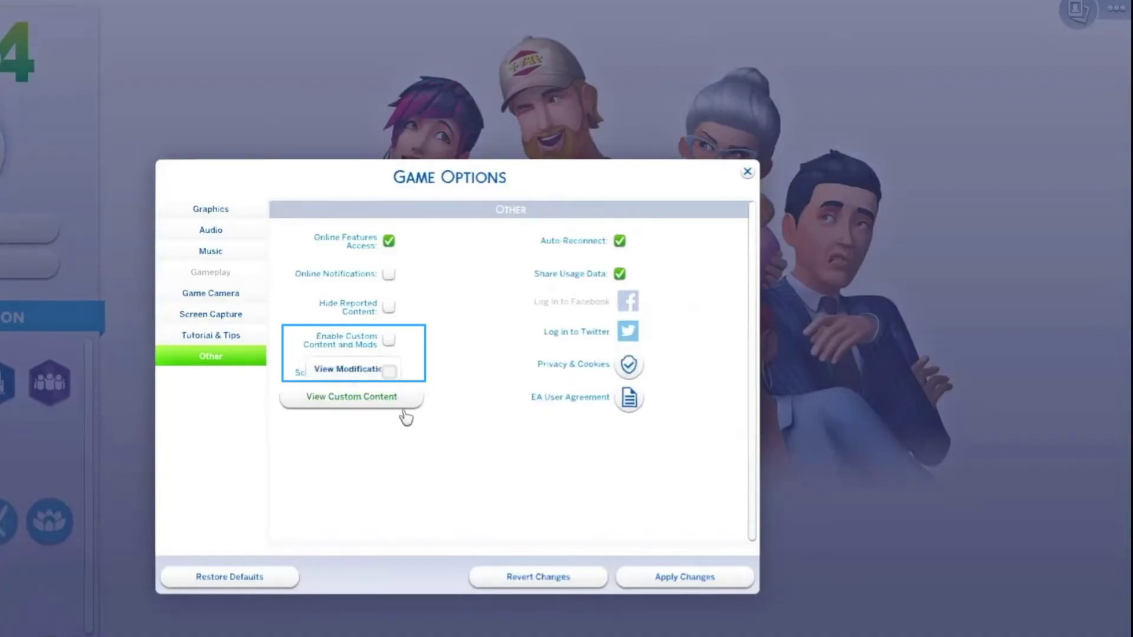
click(688, 581)
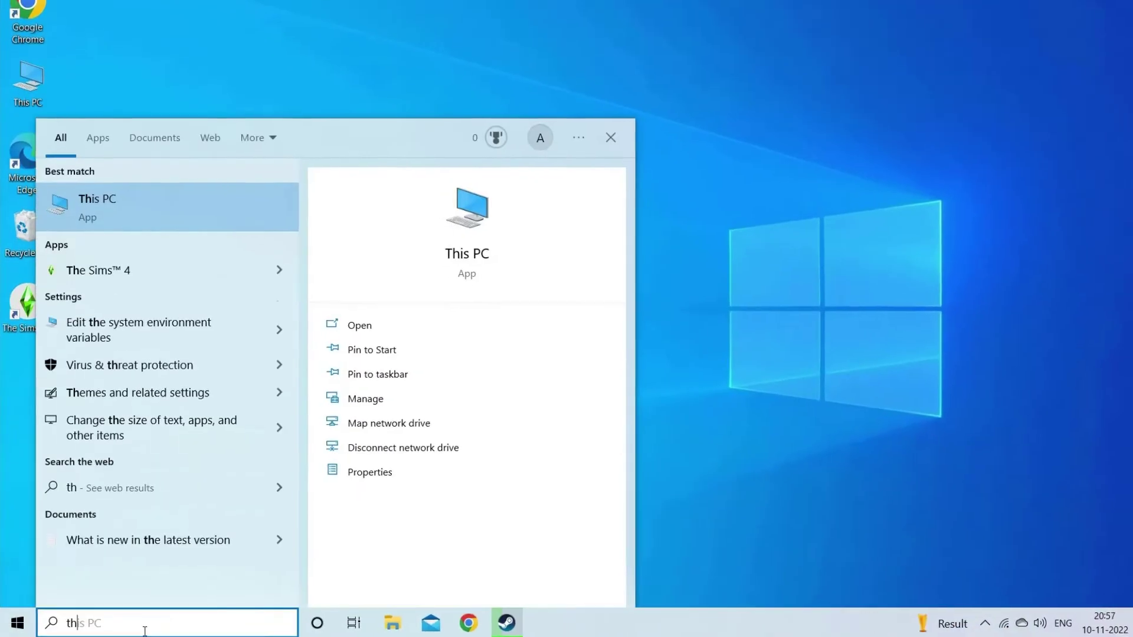
Search Windows for 'this pc' and open This PC in File Explorer.
text(is)
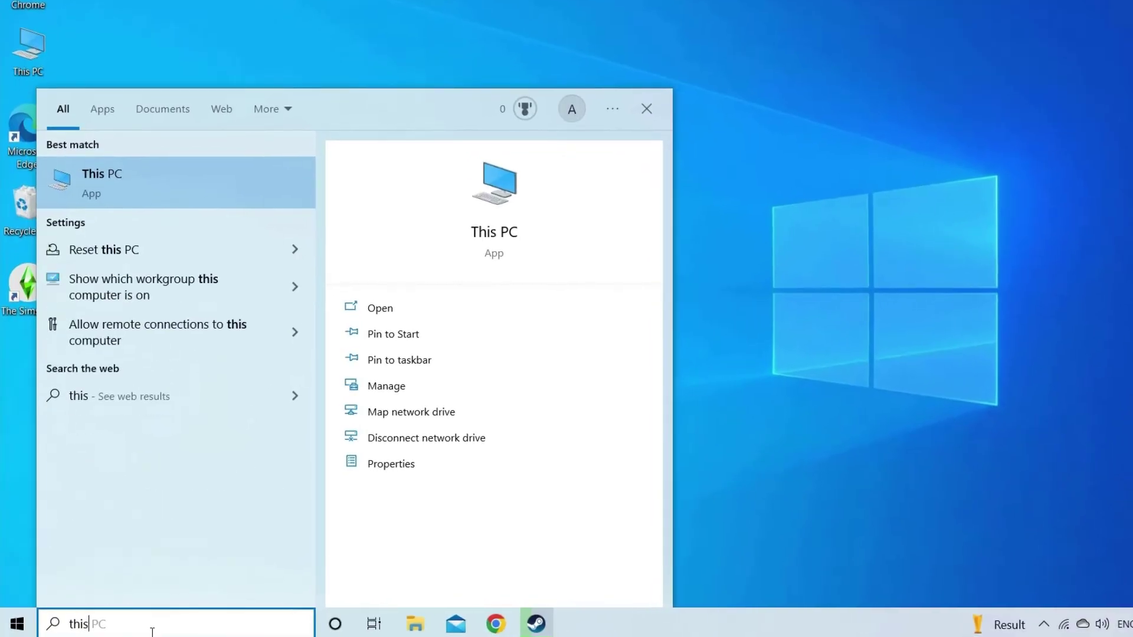
text( pc)
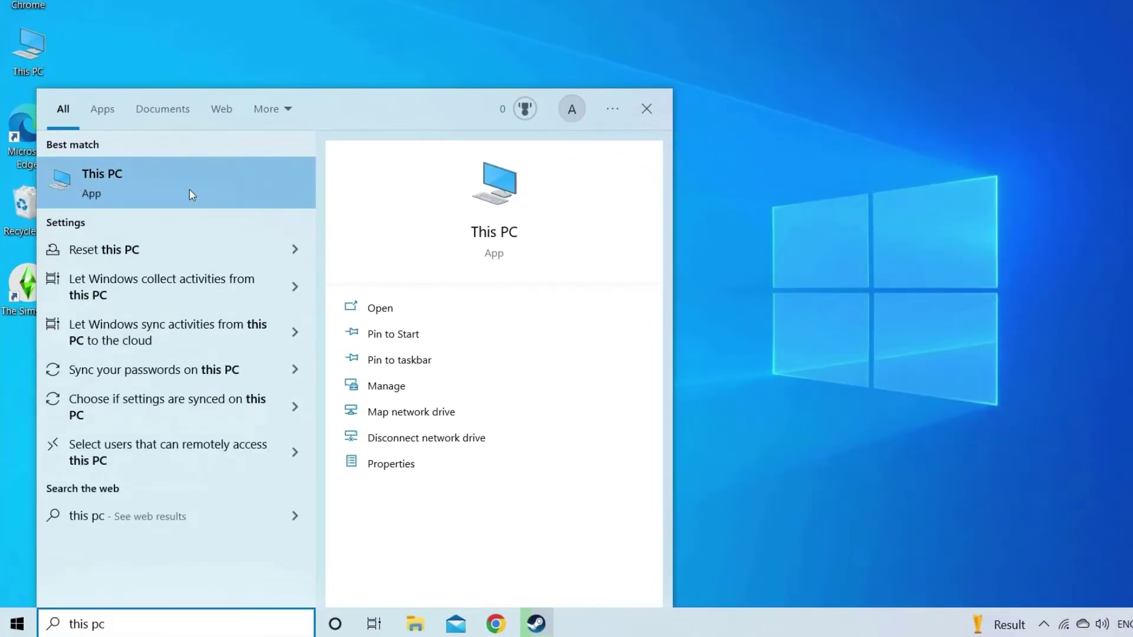
click(192, 195)
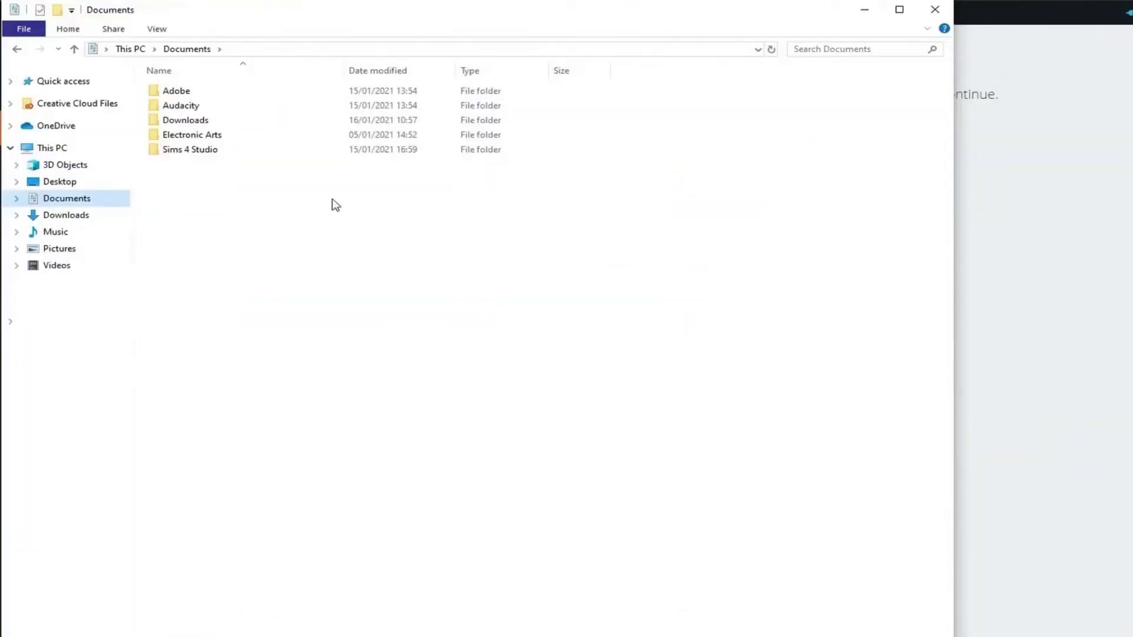
Go to Electronic Arts > The Sims 4 > Mods and select all mod files for deletion.
double_click(246, 134)
click(215, 91)
double_click(184, 91)
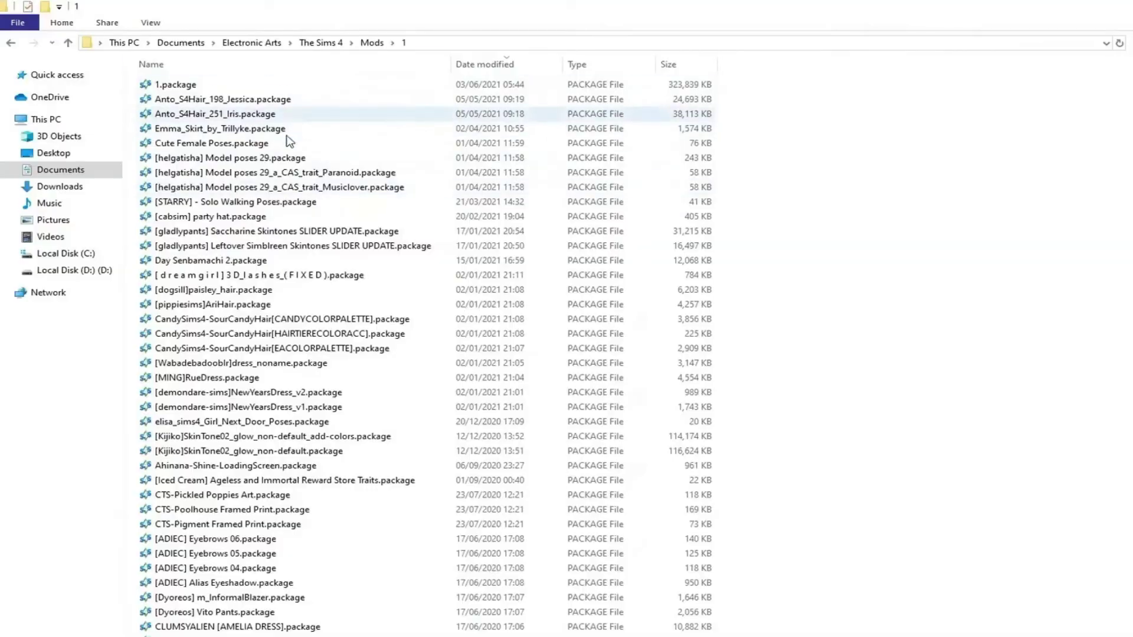
key(ctrl+a)
right_click(385, 217)
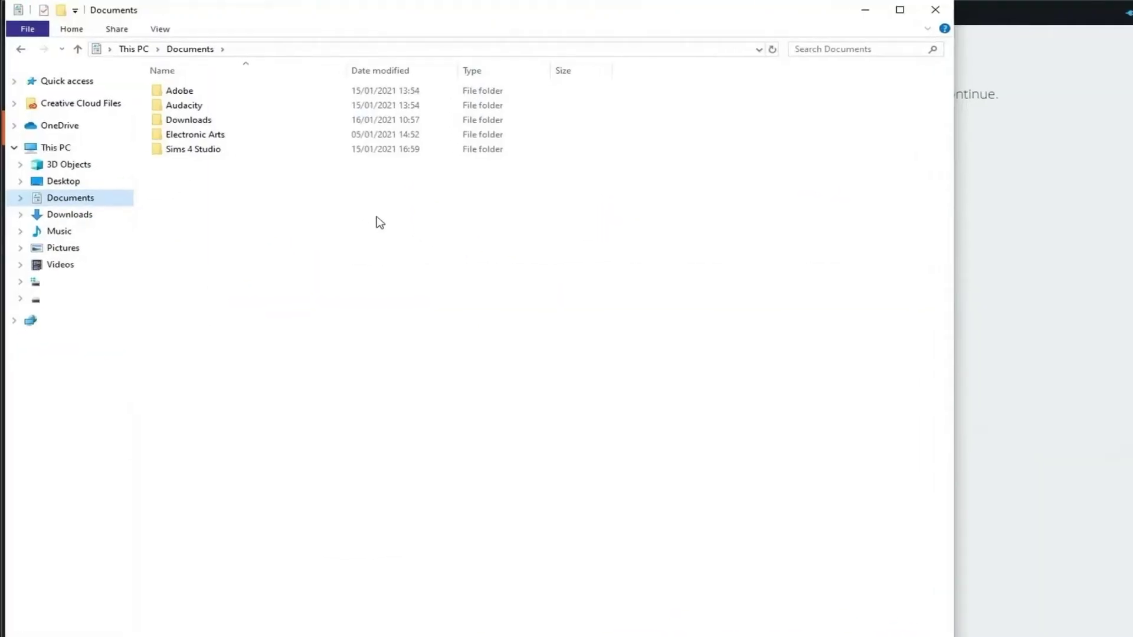
Delete localthumbcache.package and GameVersion.txt from the Electronic Arts > The Sims 4 folder.
double_click(254, 142)
double_click(222, 94)
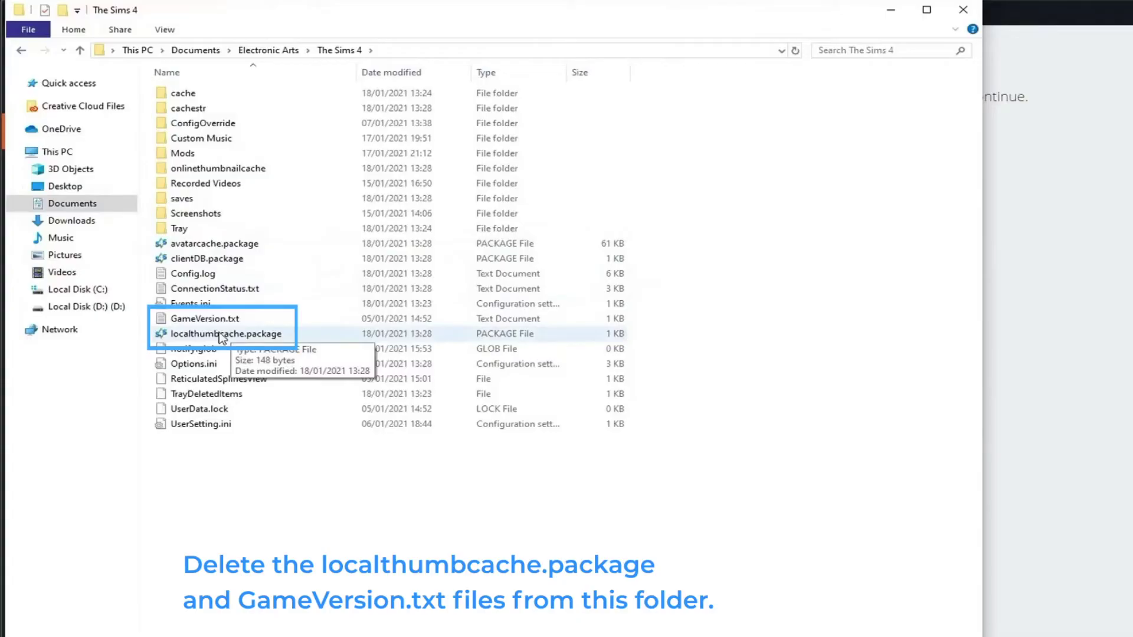
right_click(324, 336)
click(364, 603)
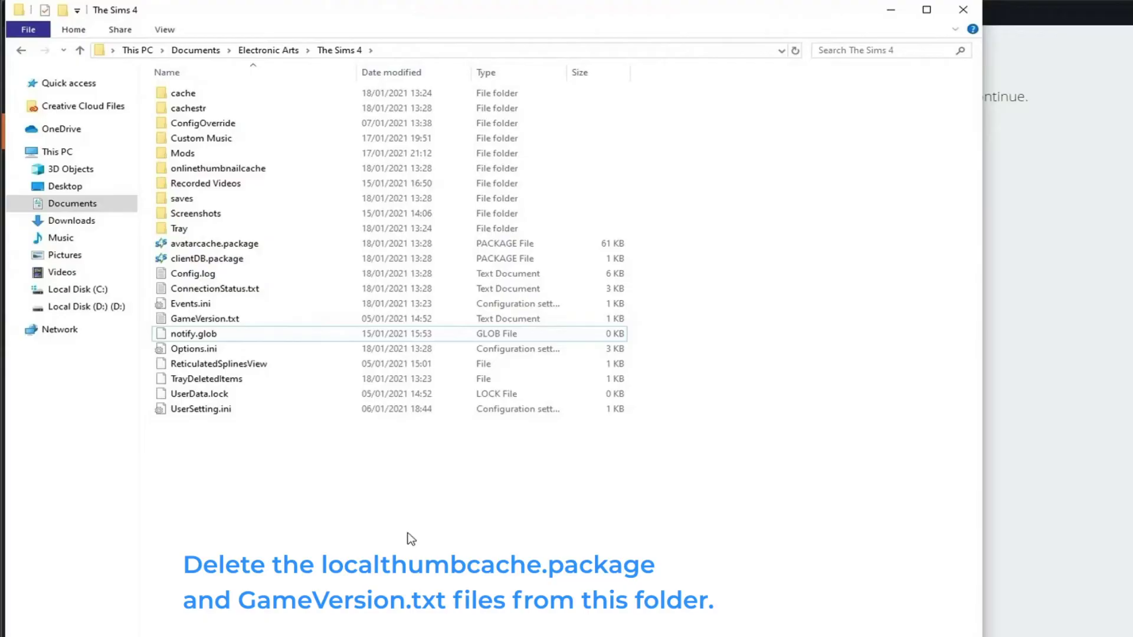
right_click(239, 317)
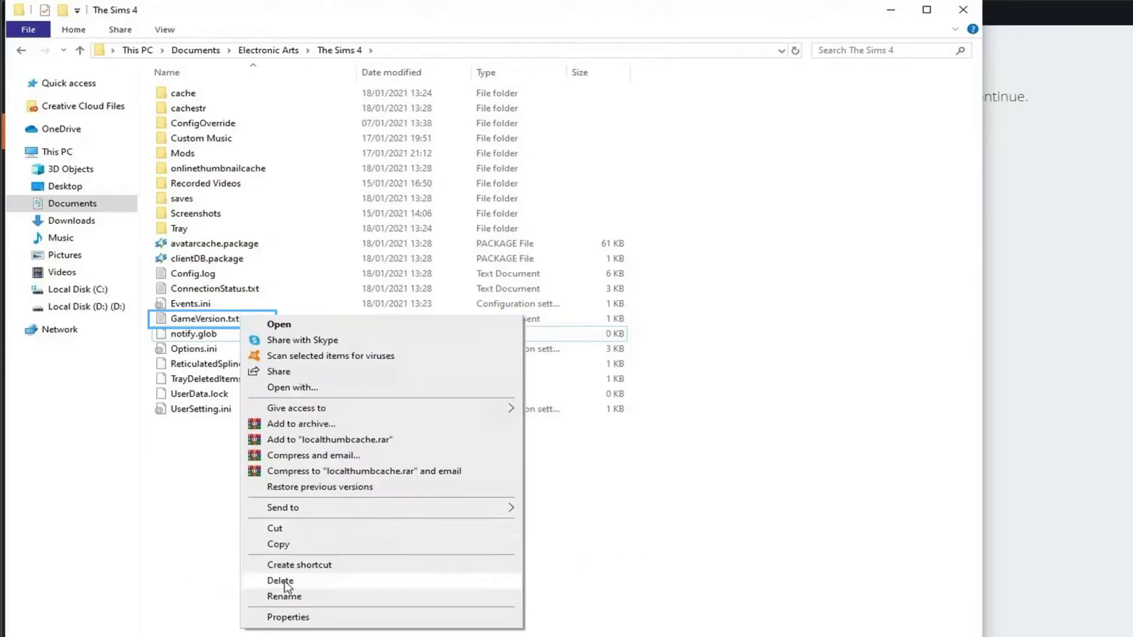
click(281, 581)
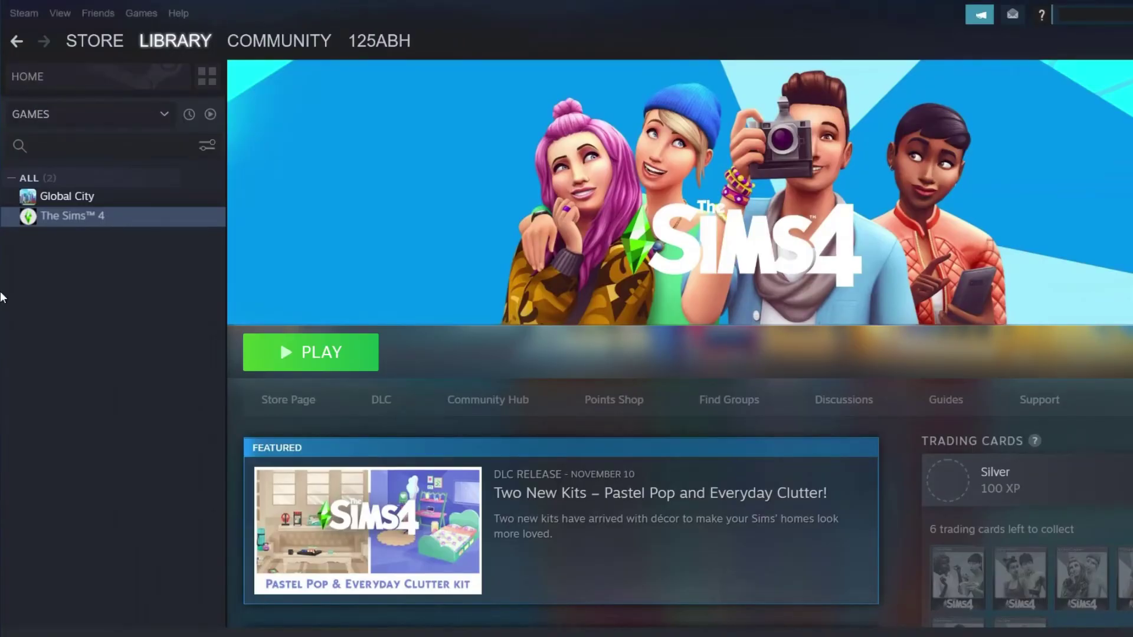
Uncheck 'Enable the Steam Overlay while in-game' in Steam Settings > In-Game and save.
click(13, 14)
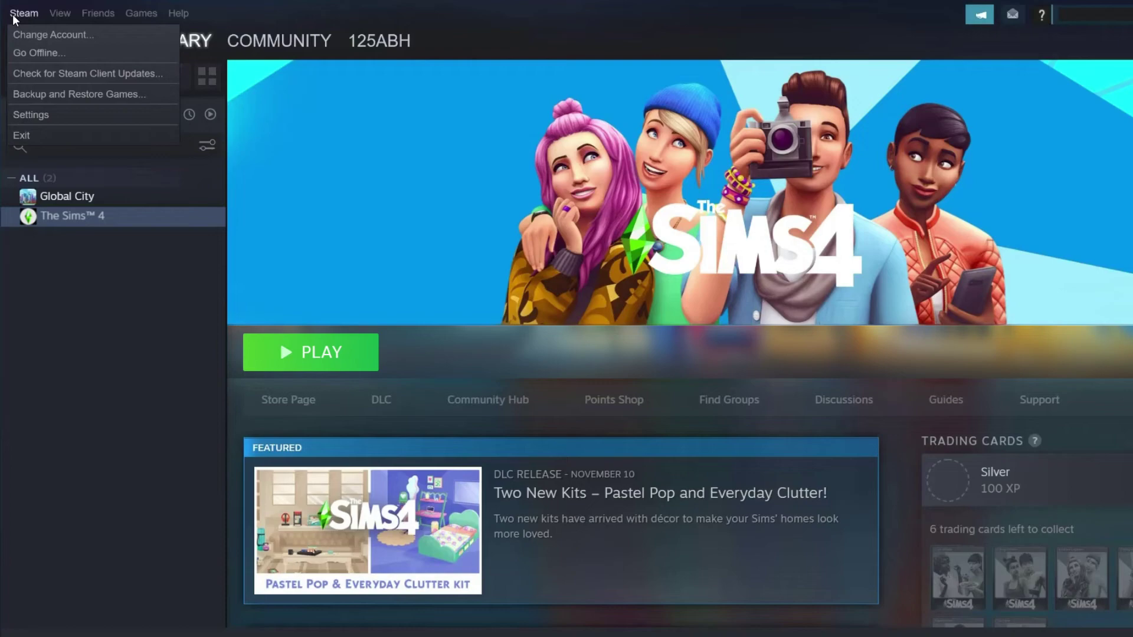
click(22, 115)
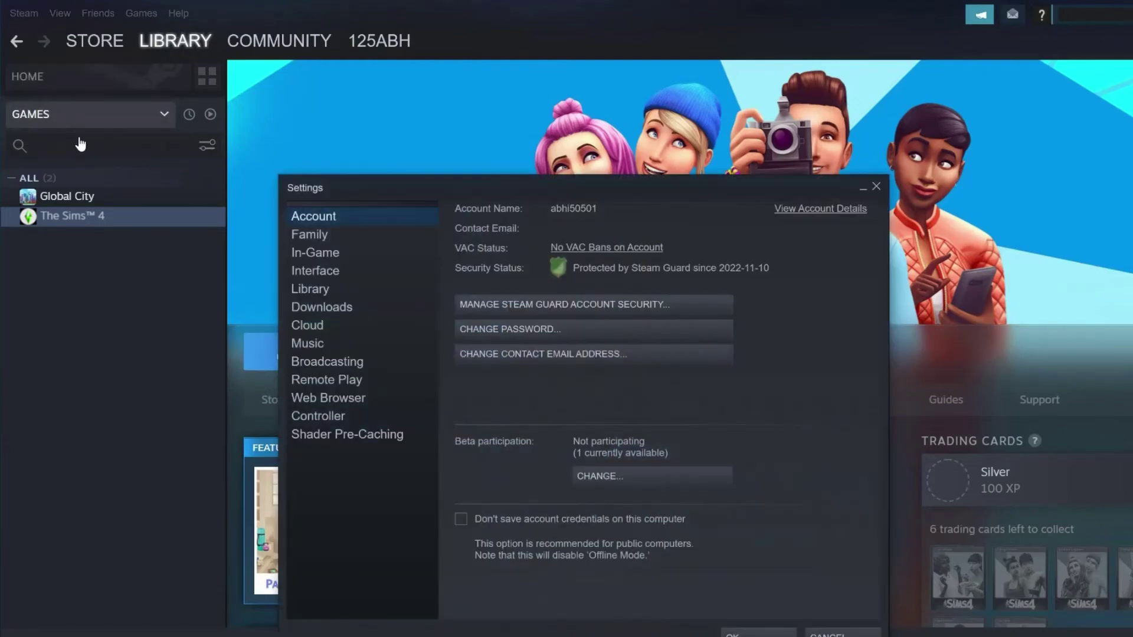
click(317, 253)
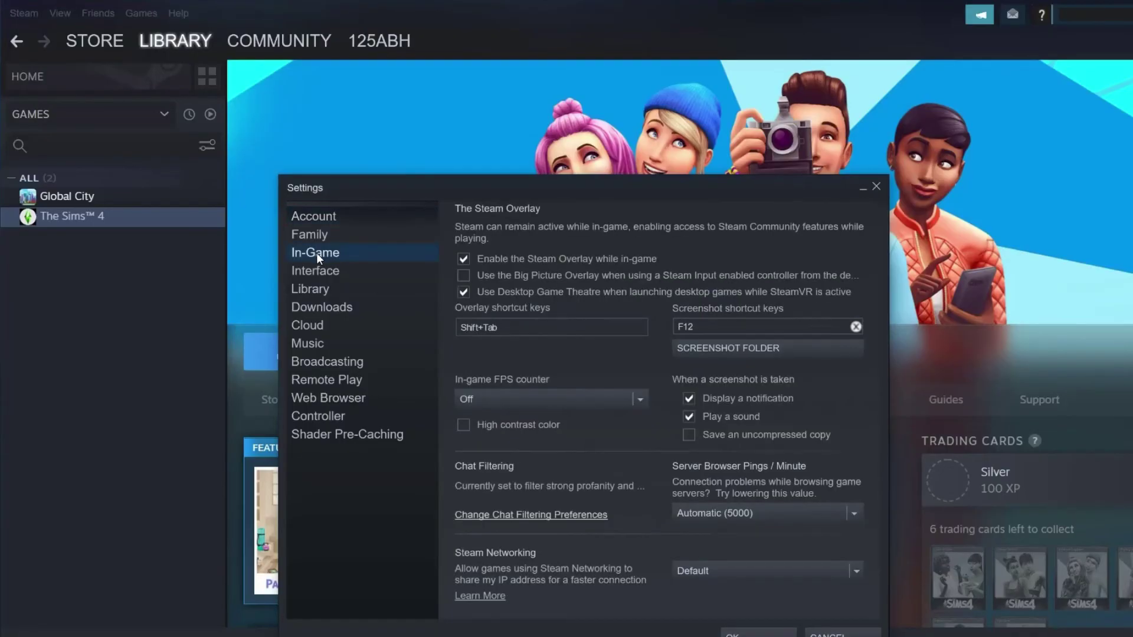
click(464, 260)
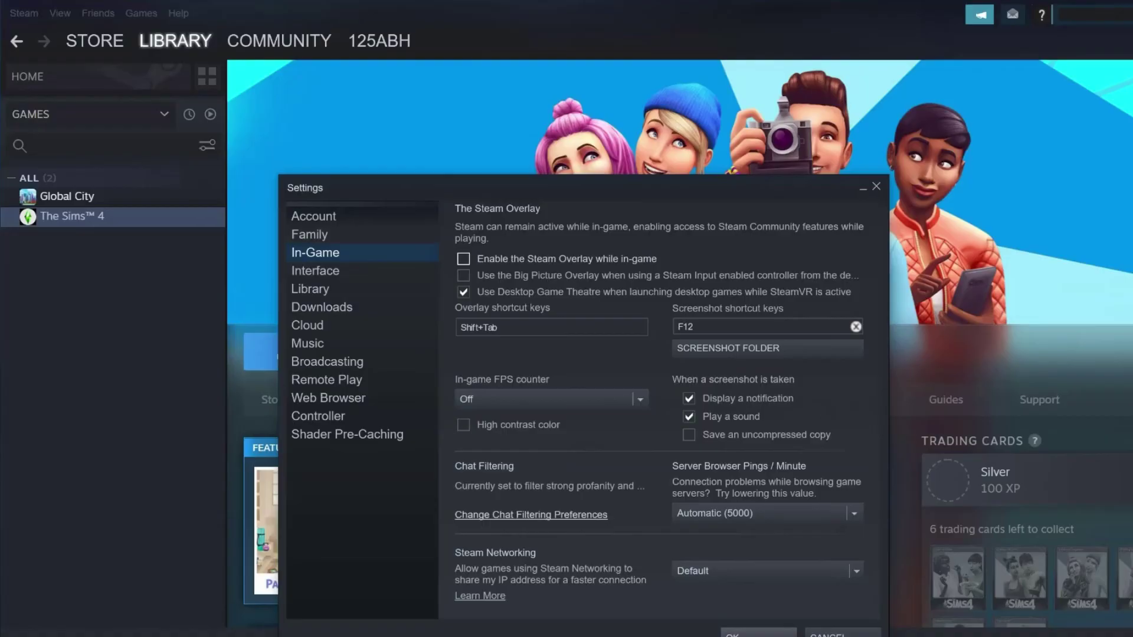
click(758, 634)
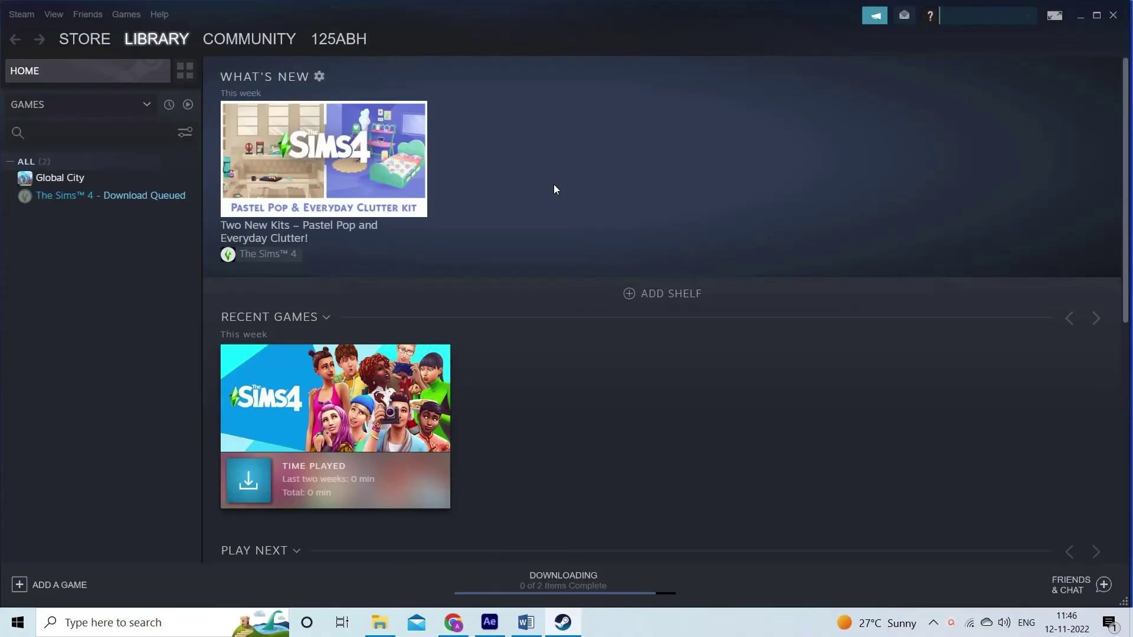
Uninstall The Sims 4 through Manage > Uninstall and confirm the removal.
click(66, 198)
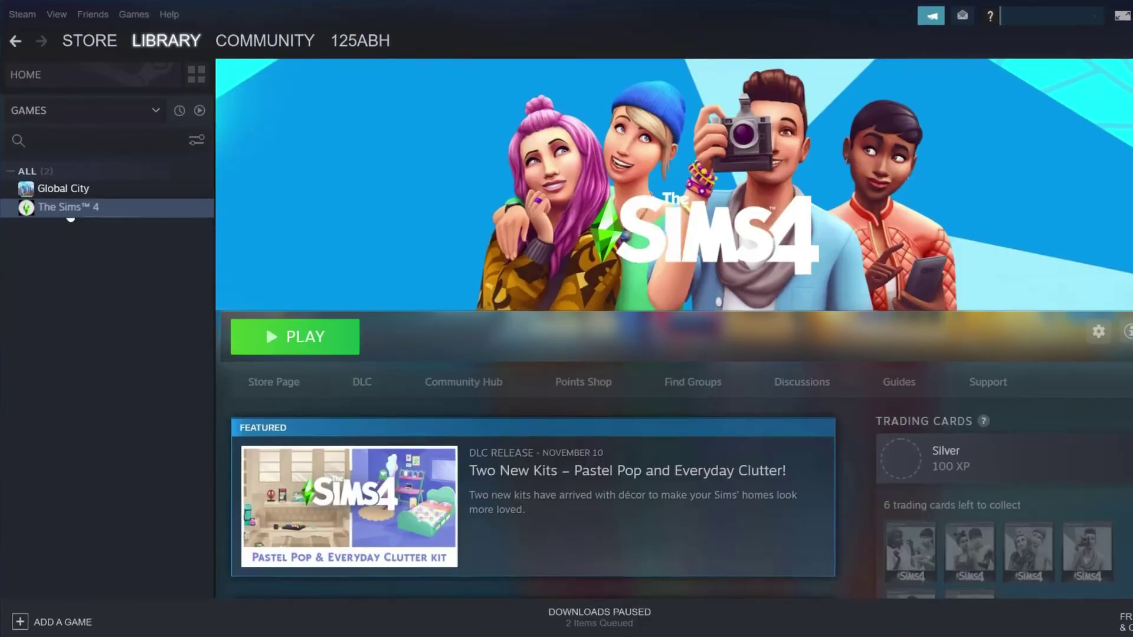
right_click(88, 223)
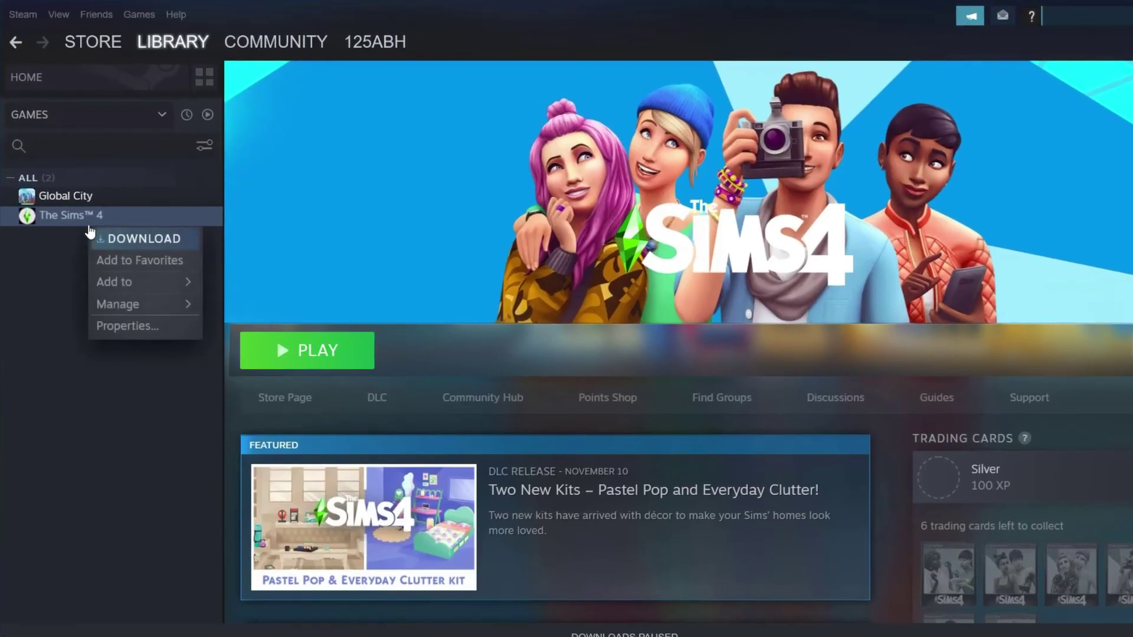
mouse_move(139, 305)
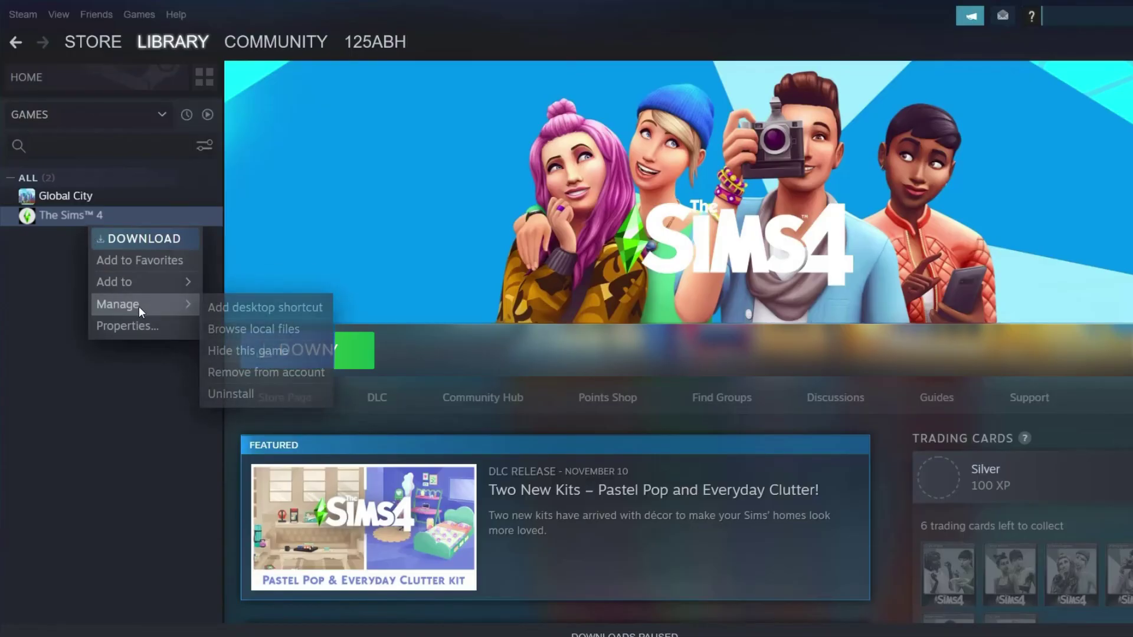
click(255, 391)
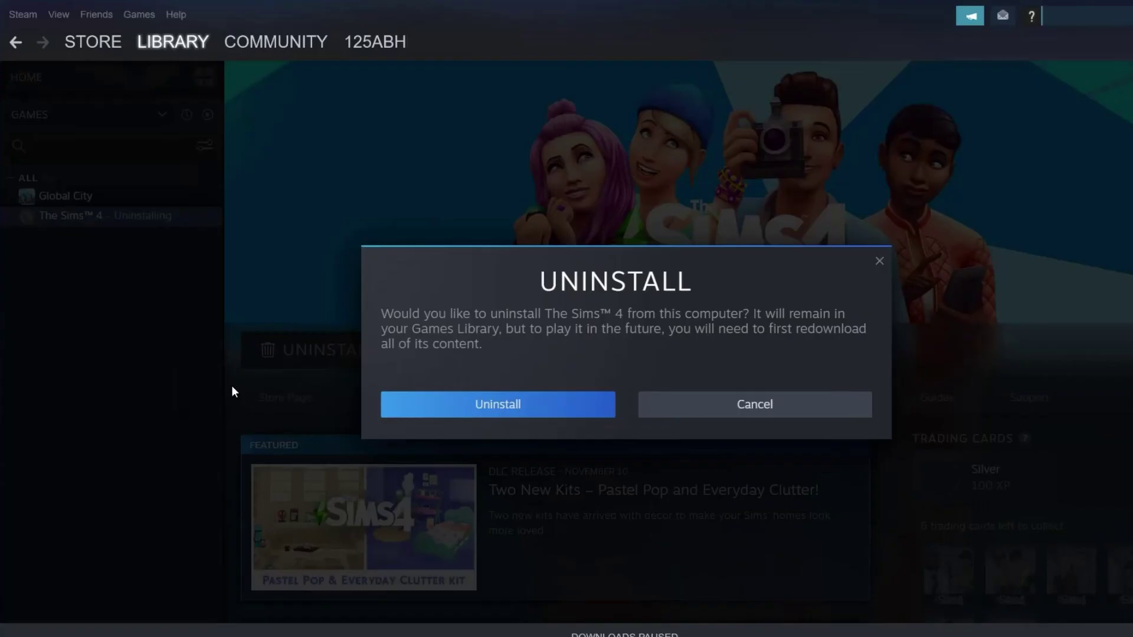
click(498, 406)
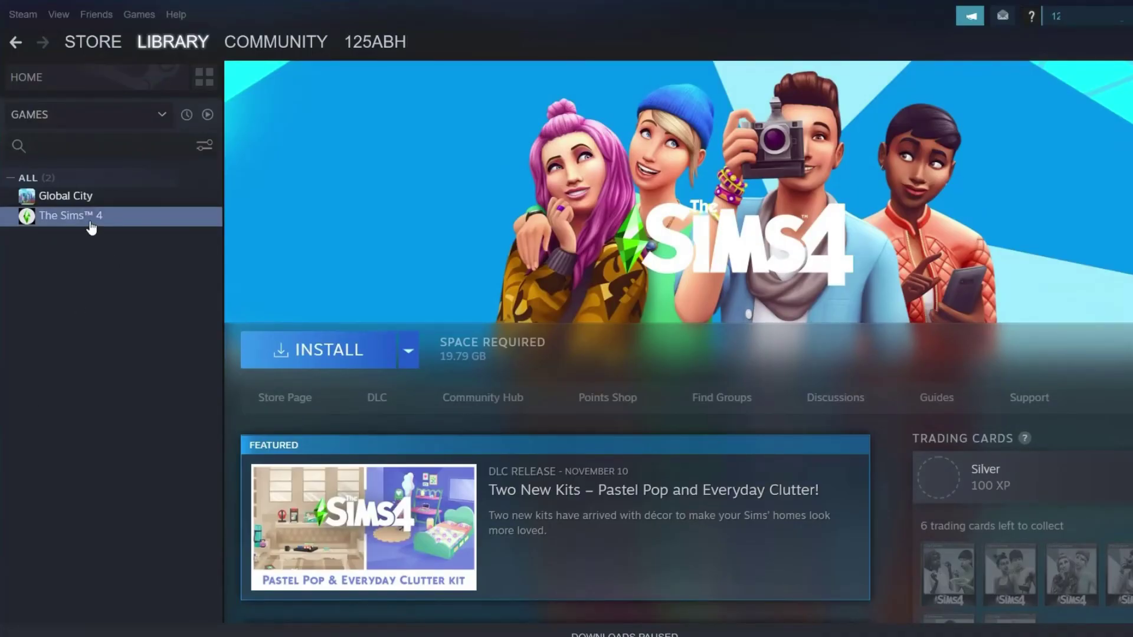
Reinstall The Sims 4 at the default install location and let the download start.
right_click(91, 227)
click(139, 235)
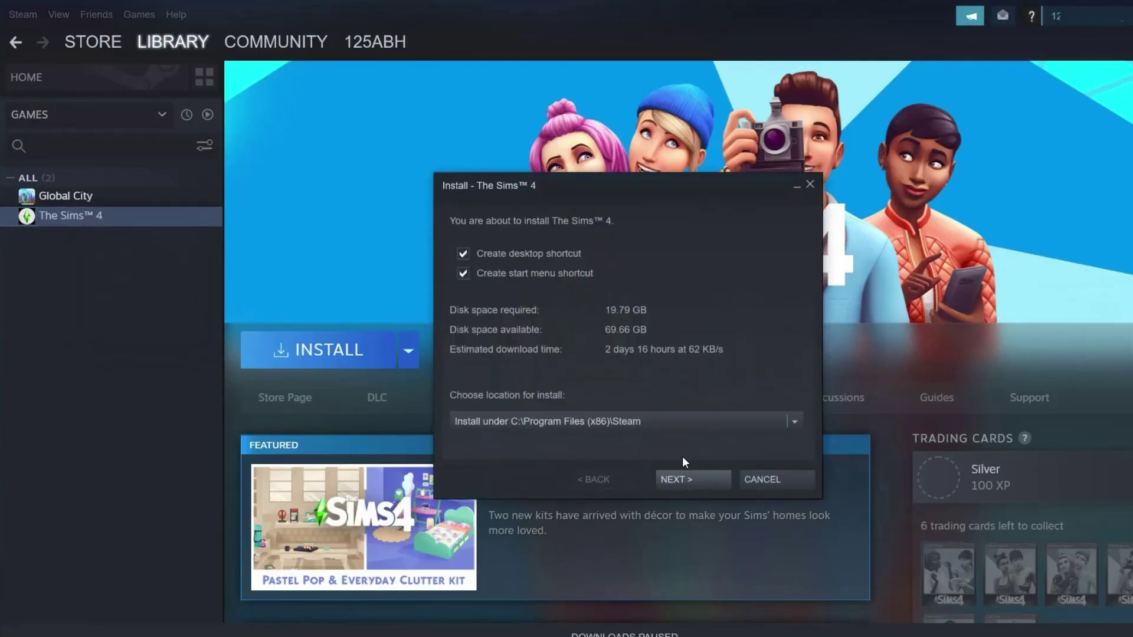
click(688, 479)
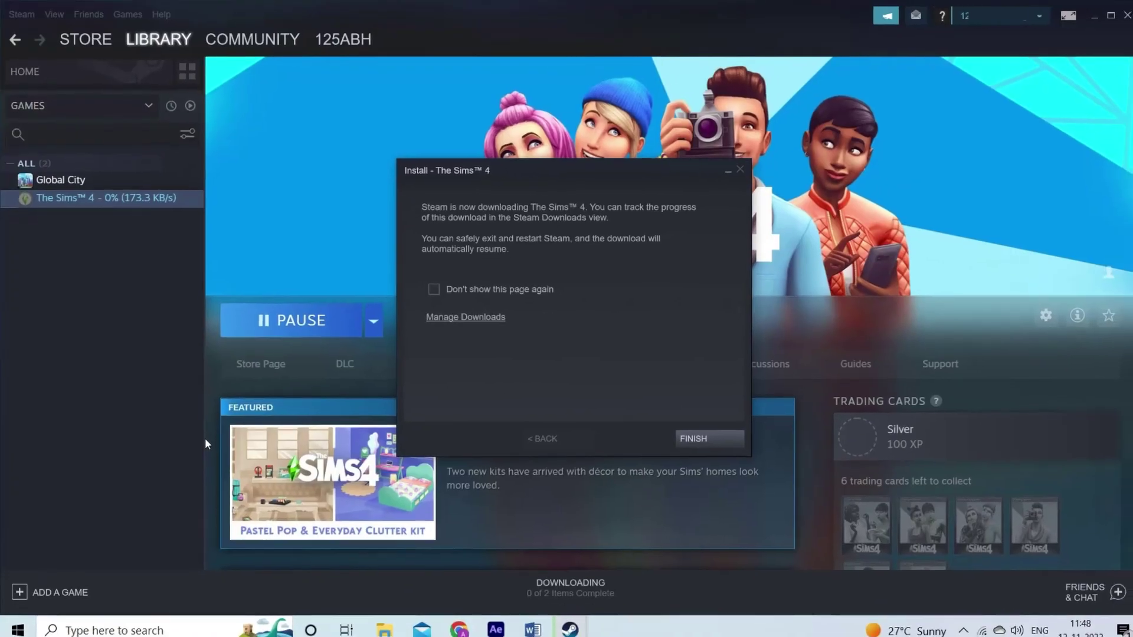
click(707, 432)
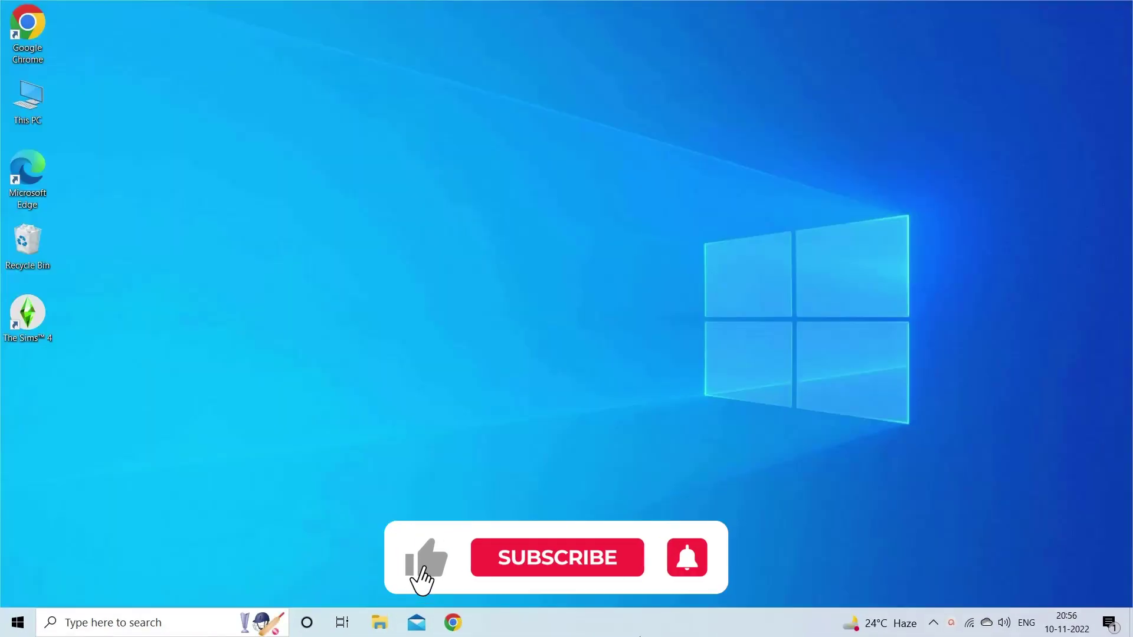